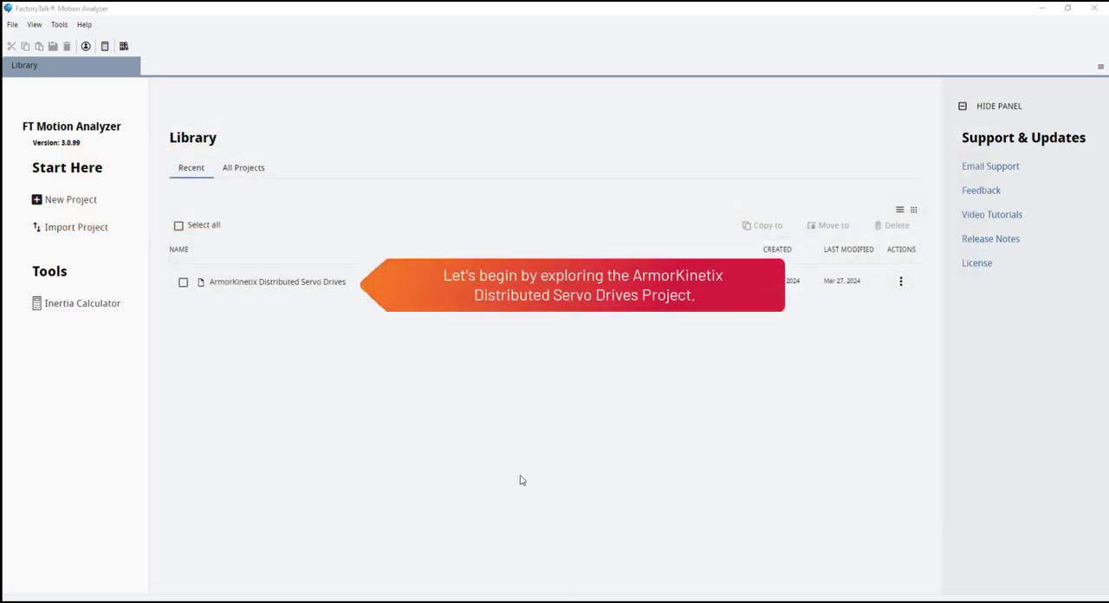
# - Open the ArmorKinetix Distributed Servo Drives project and edit General_Motion_Axis_2 in the dual axis drive
pyautogui.doubleClick(302, 282)
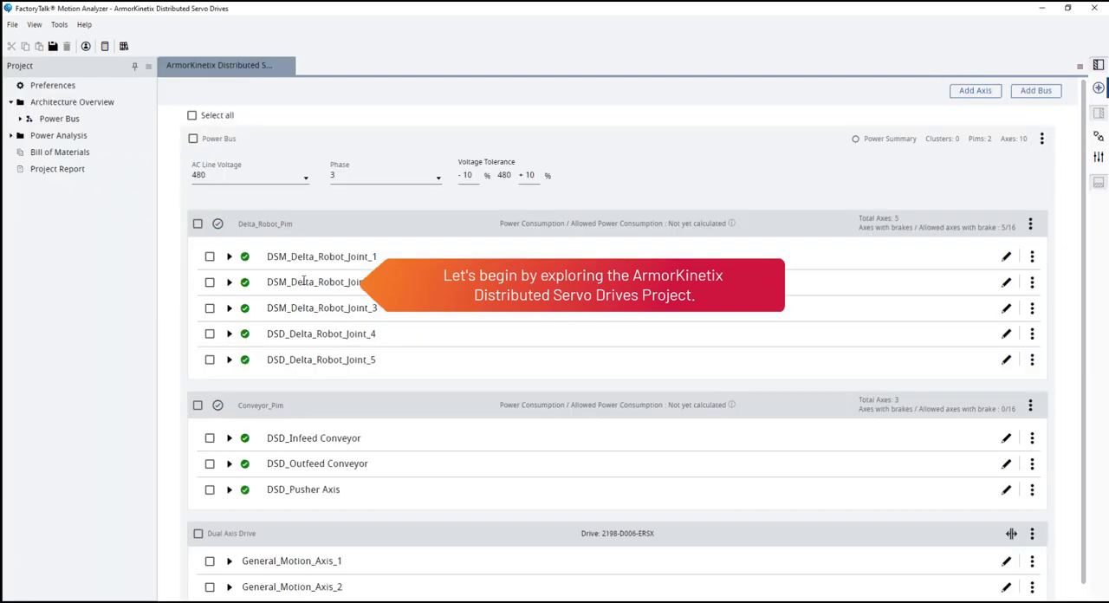
pyautogui.scroll(-1, 873, 433)
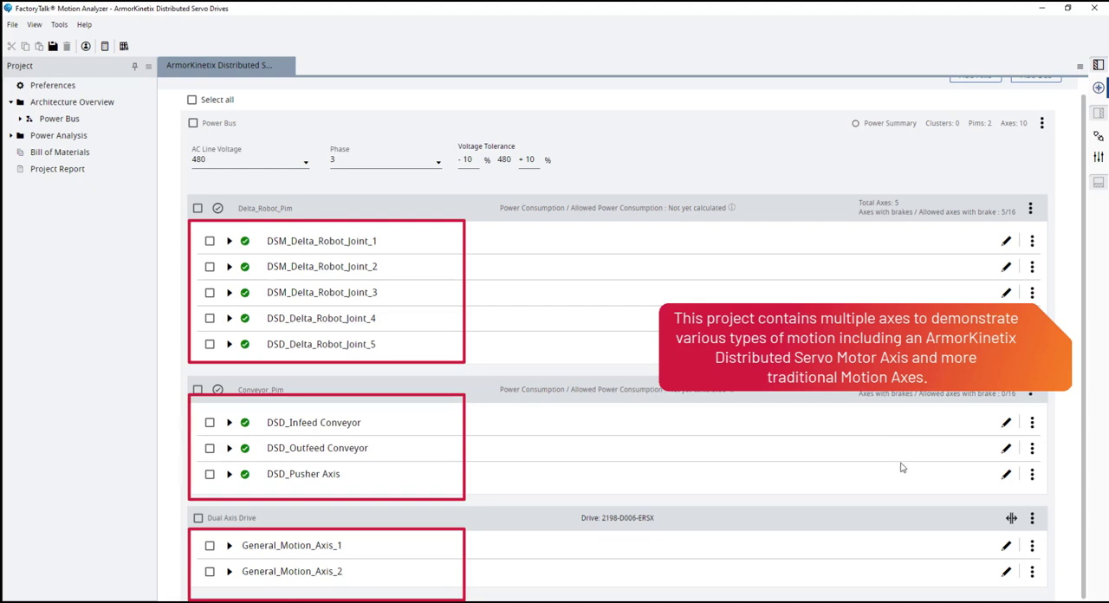
pyautogui.click(1005, 575)
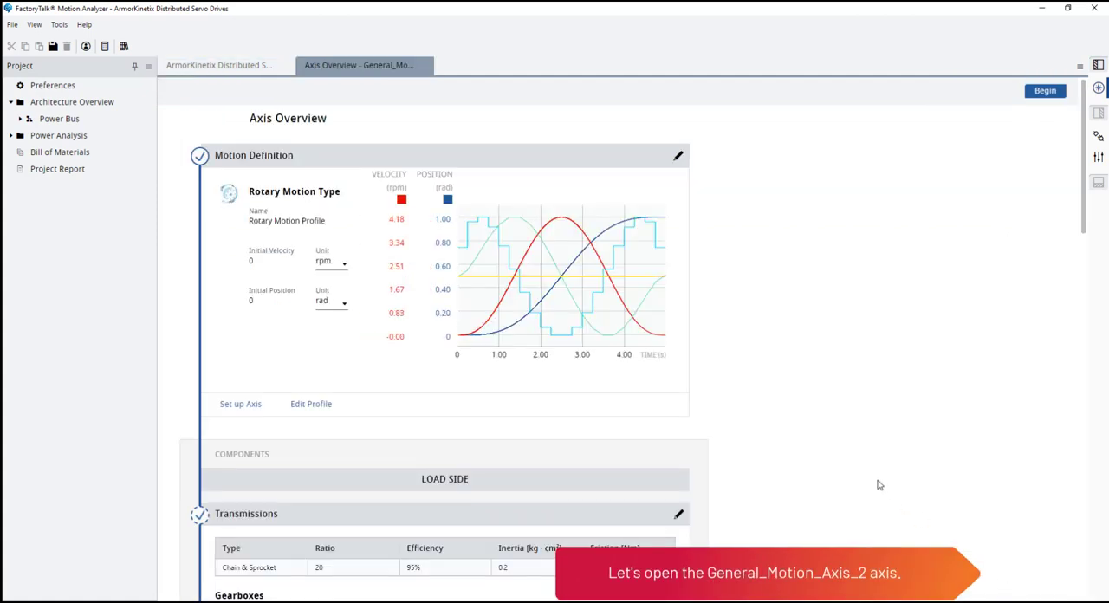
# - Review the axis's load-side gearbox, motor and drive, and perform a solution search for General_Motion_Axis_2
pyautogui.scroll(-5, 750, 335)
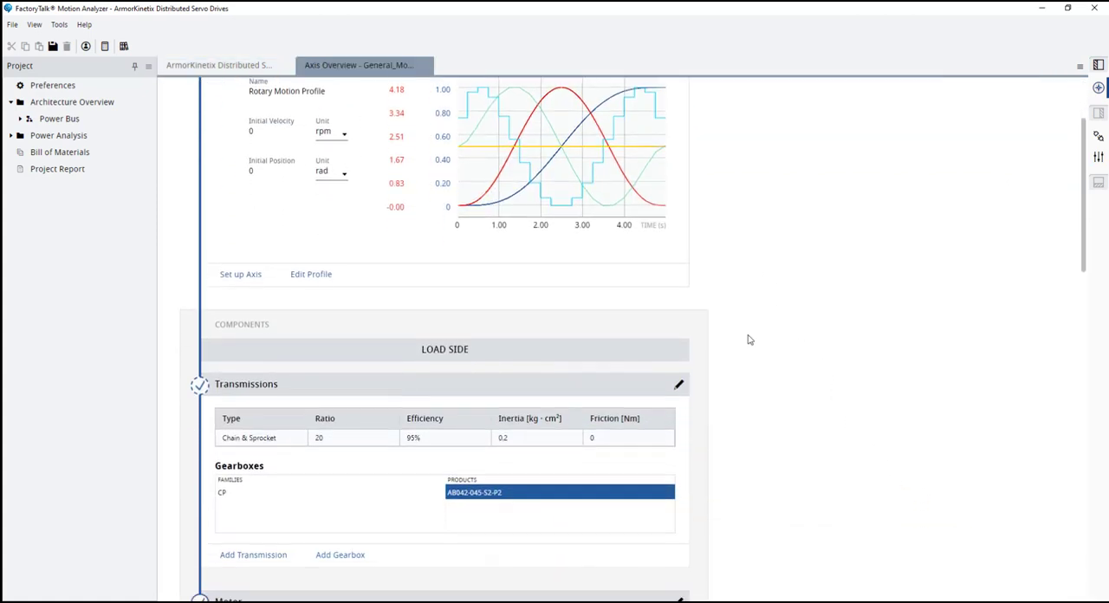
pyautogui.scroll(-1, 749, 339)
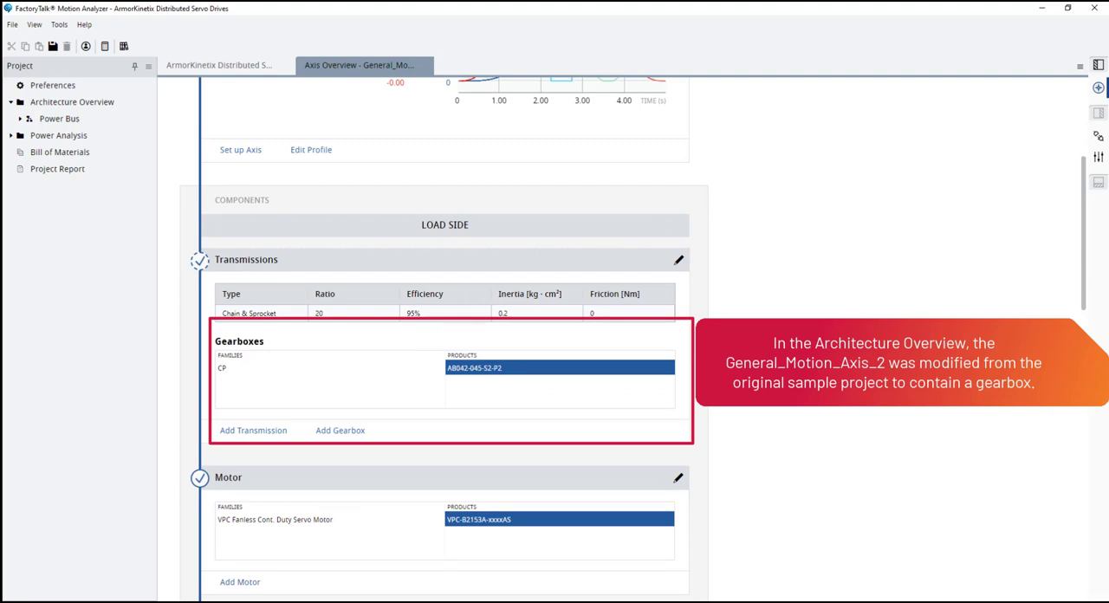
pyautogui.scroll(3, 749, 340)
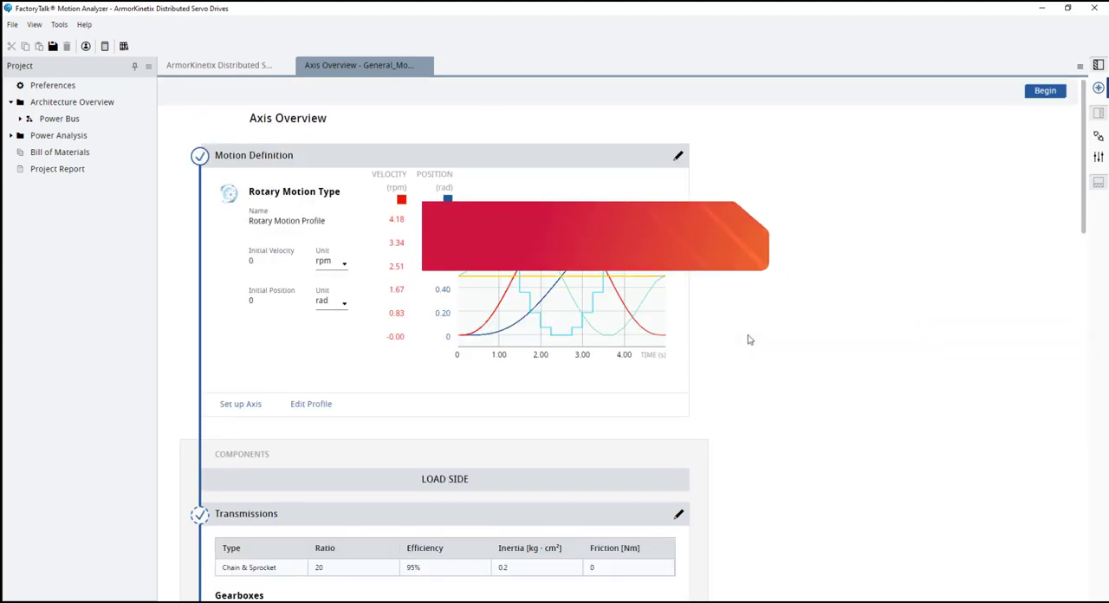
pyautogui.scroll(-3, 749, 339)
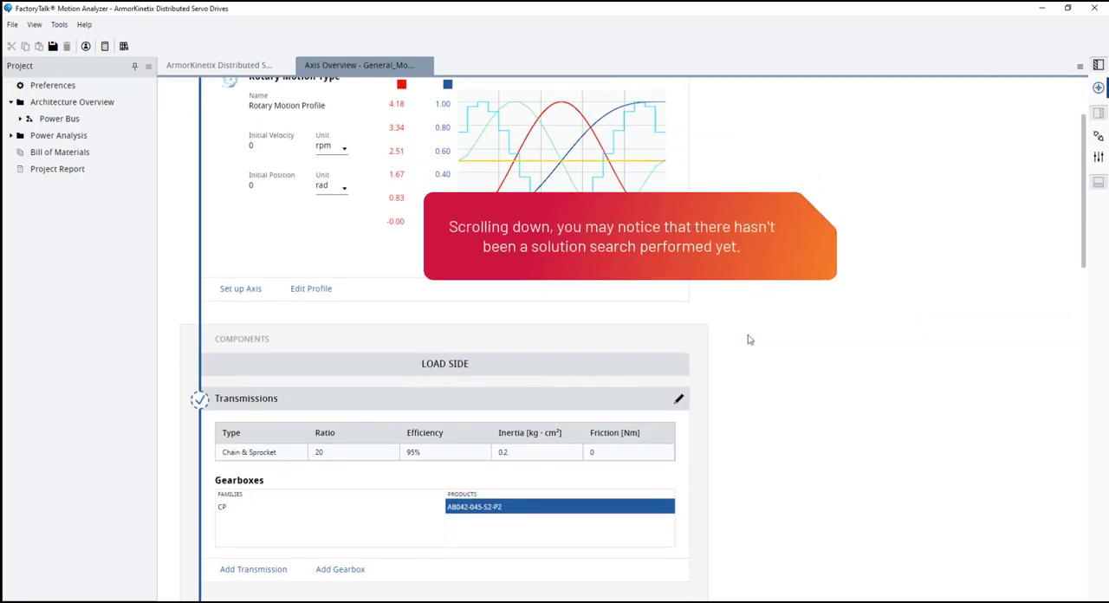
pyautogui.scroll(-10, 749, 340)
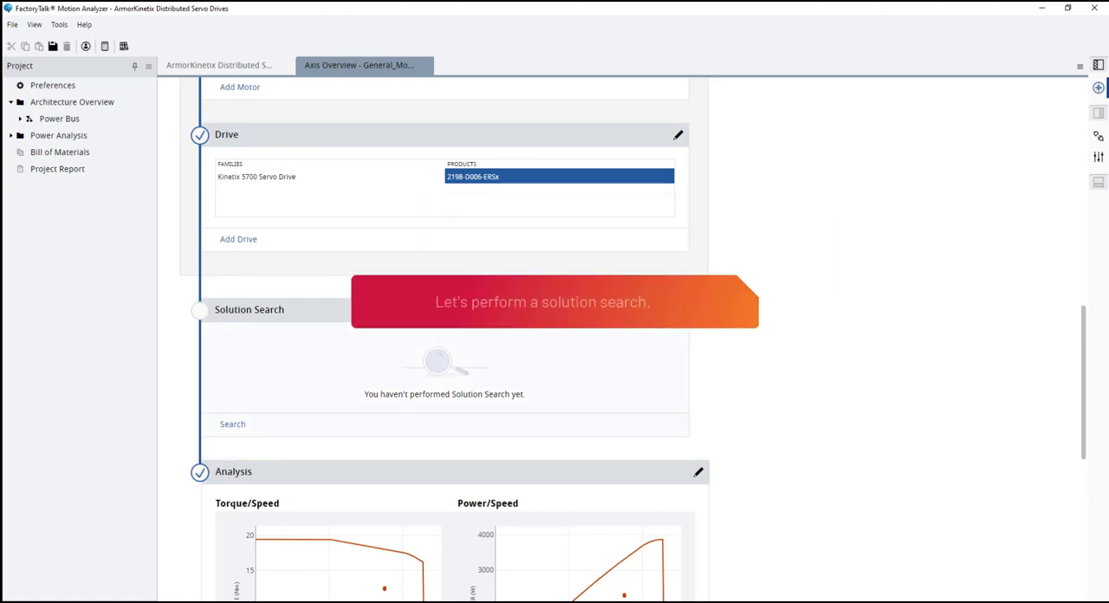
pyautogui.click(679, 309)
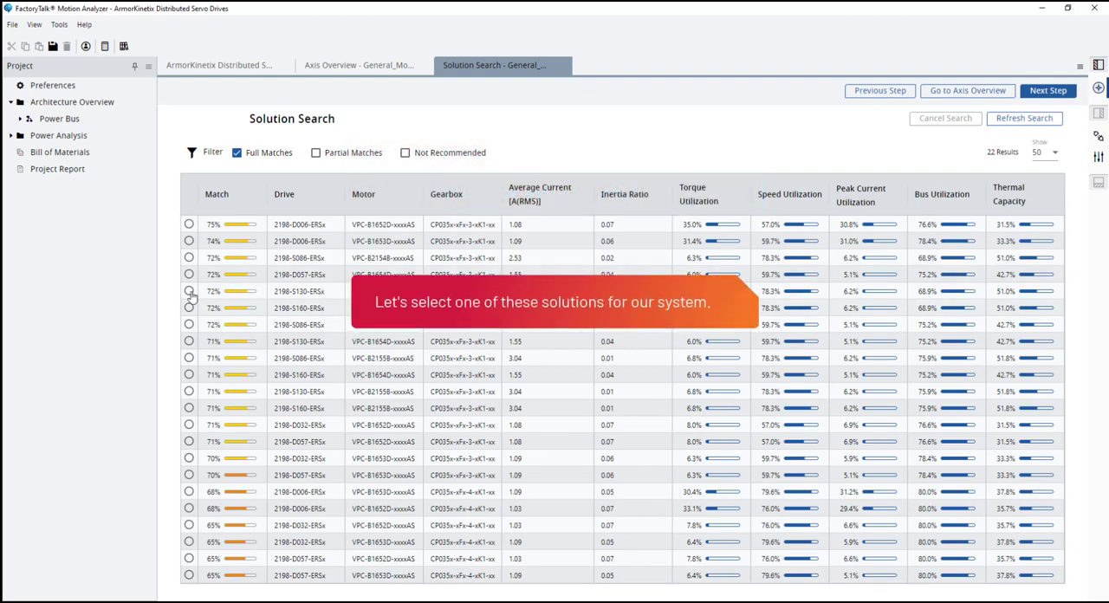
# - Select the 74% match with drive 2198-D006-ERSx and motor VPC-B1653D-xxxxAS and review its drive, motor and gearbox in the axis analysis
pyautogui.click(189, 243)
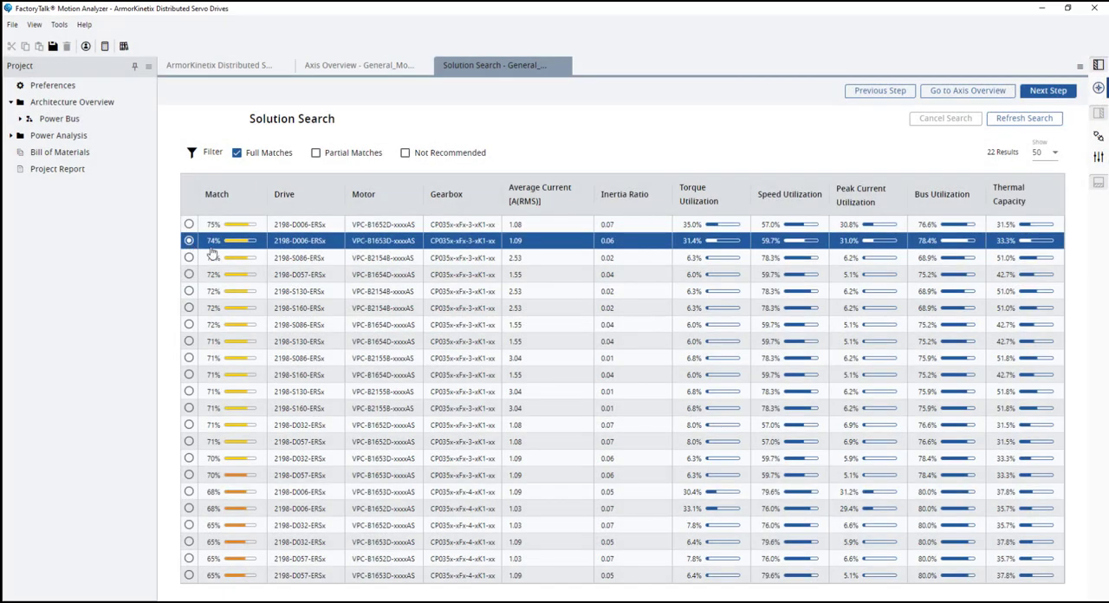
pyautogui.click(1067, 87)
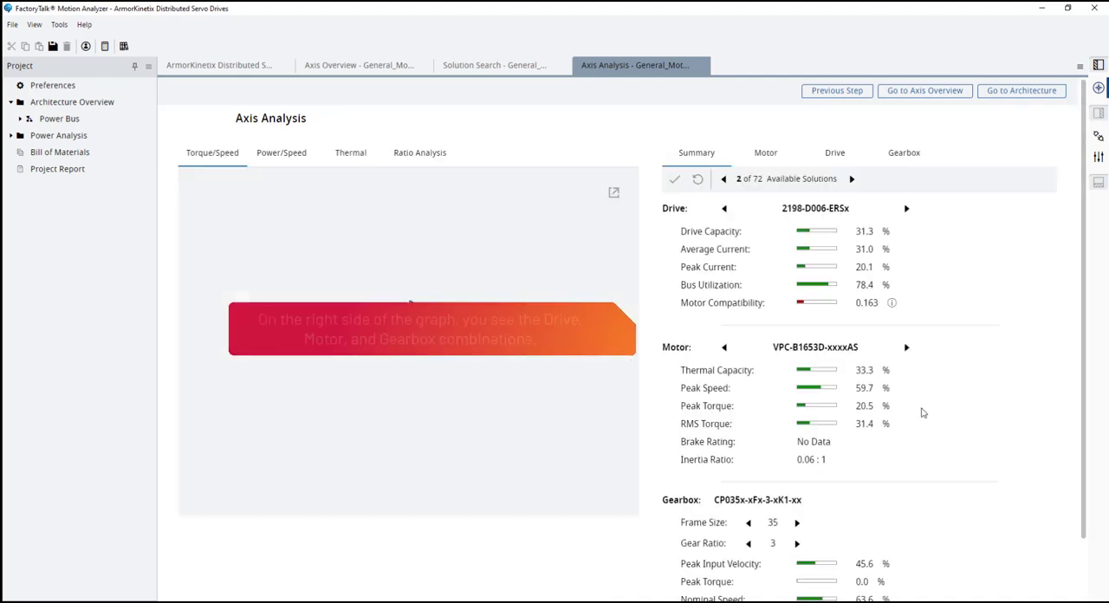
pyautogui.scroll(-1, 984, 359)
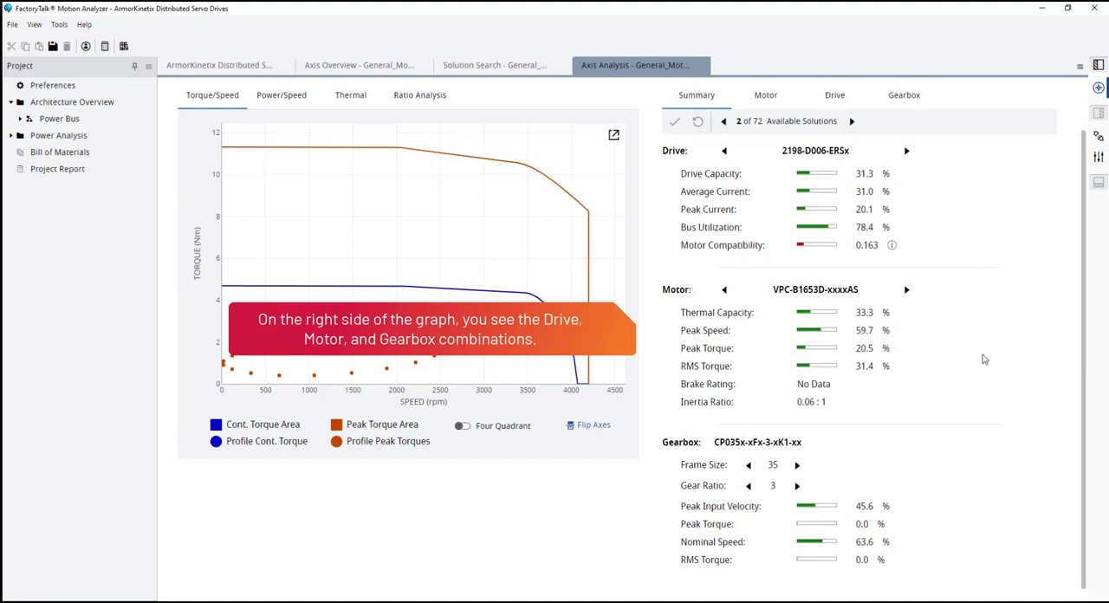
pyautogui.scroll(1, 983, 358)
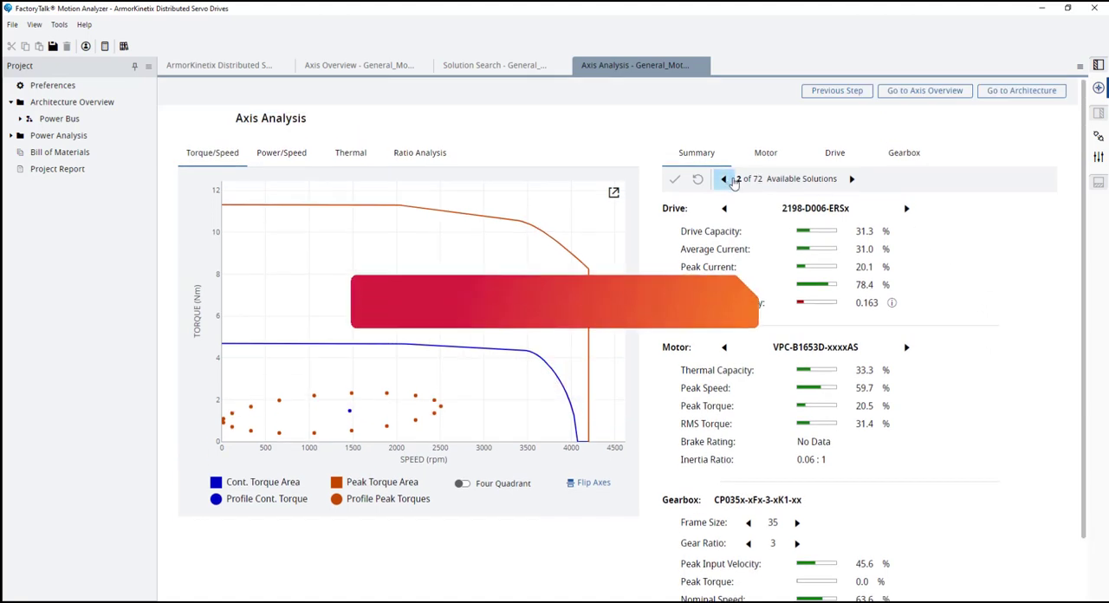
pyautogui.moveTo(738, 180); pyautogui.dragTo(780, 183)
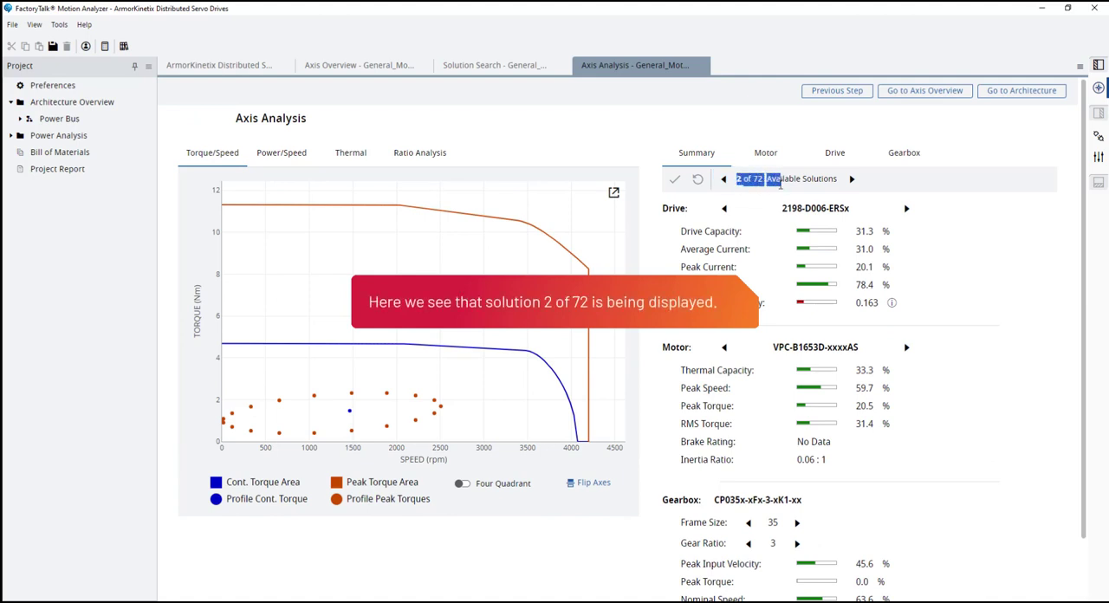
pyautogui.click(953, 219)
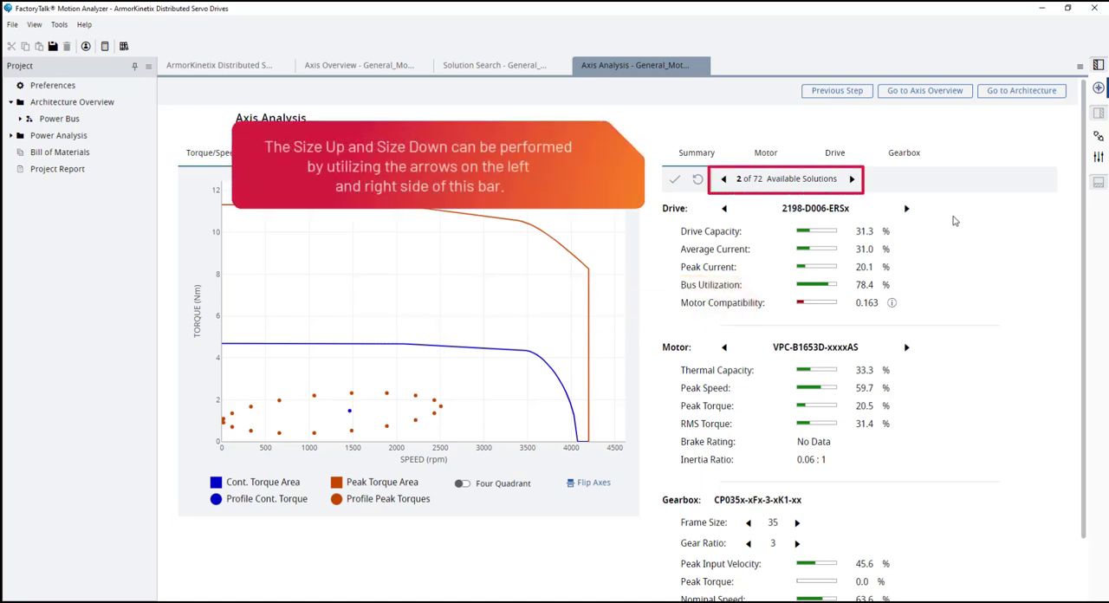
# - Size the whole combination up to solution 3 of 72 and back down to solution 2
pyautogui.click(851, 178)
pyautogui.click(853, 182)
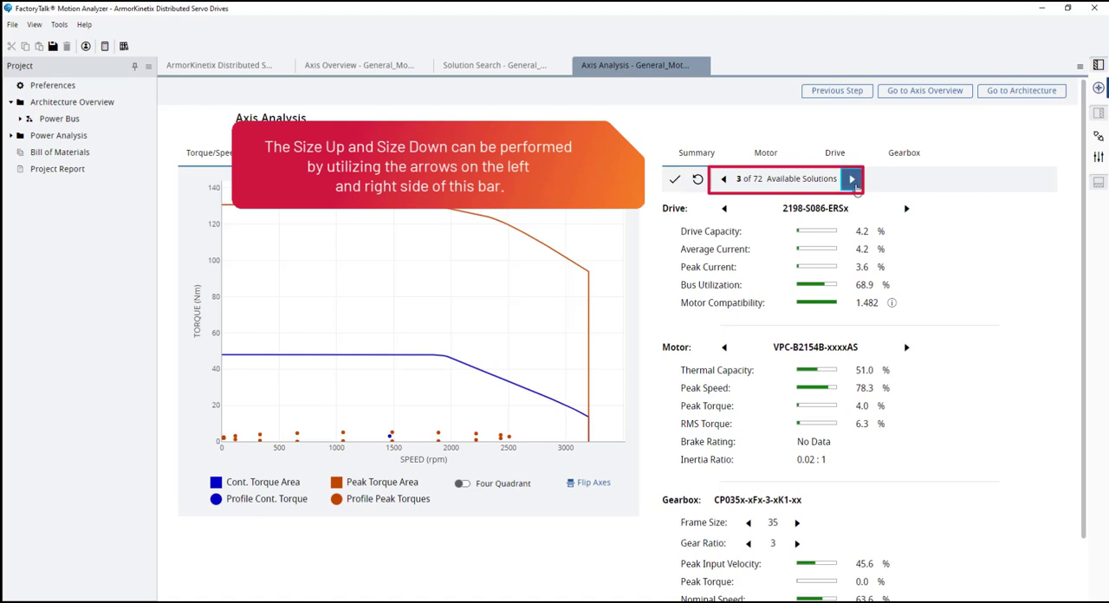
pyautogui.click(724, 180)
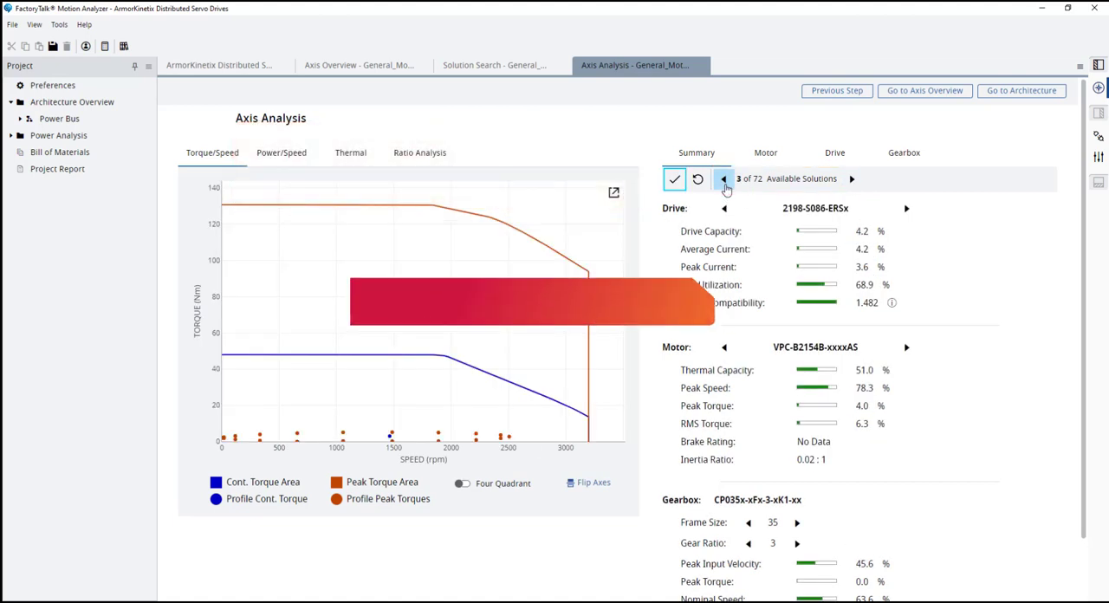
pyautogui.click(724, 180)
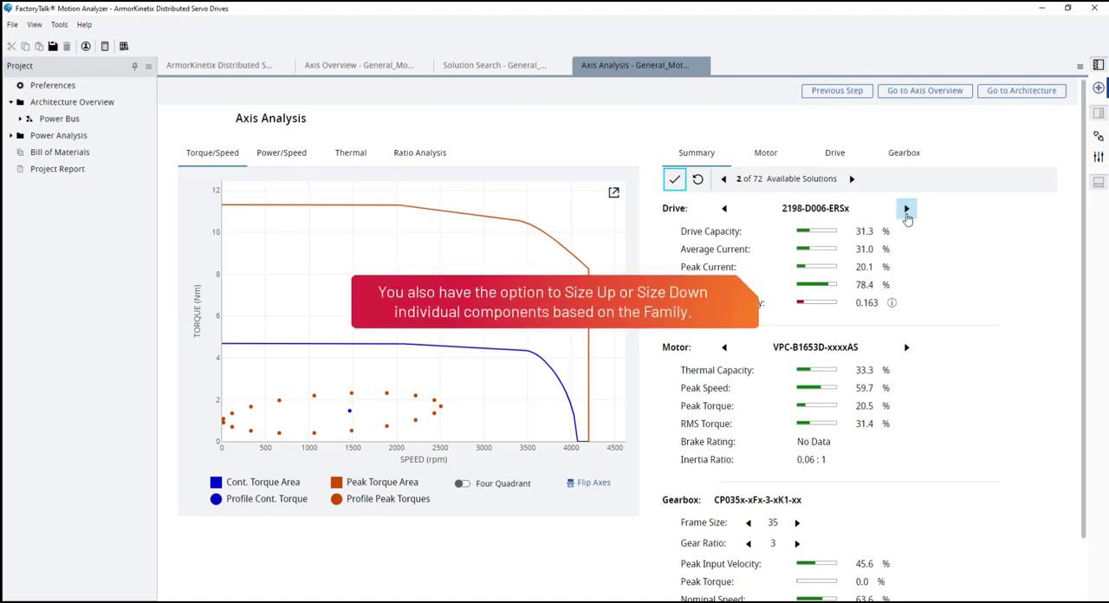
# - Size the drive up and back down one model, and do the same for the motor
pyautogui.click(906, 209)
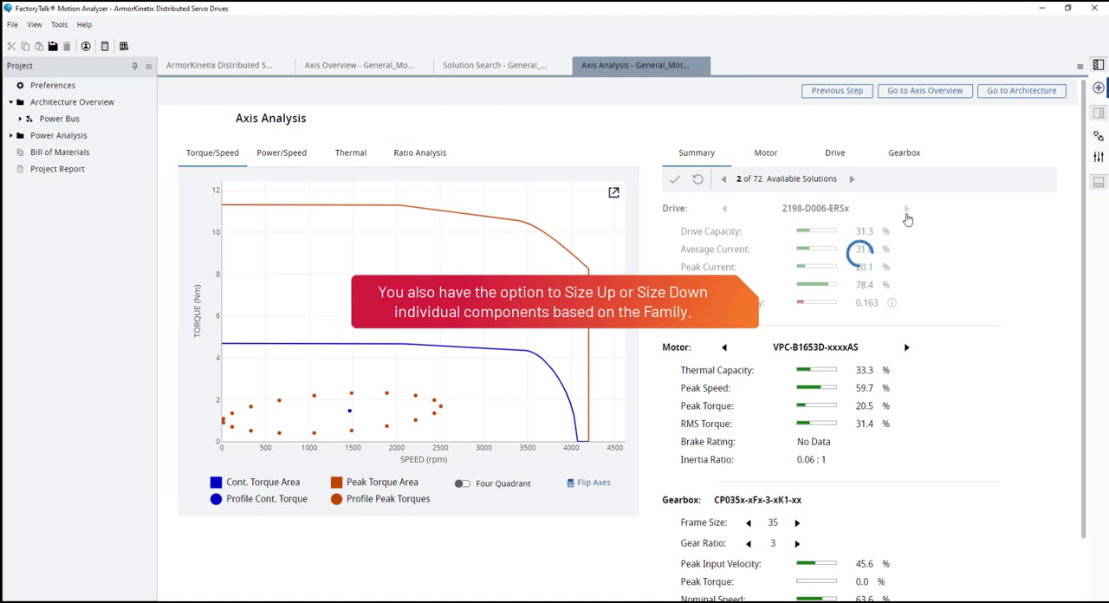
pyautogui.click(724, 210)
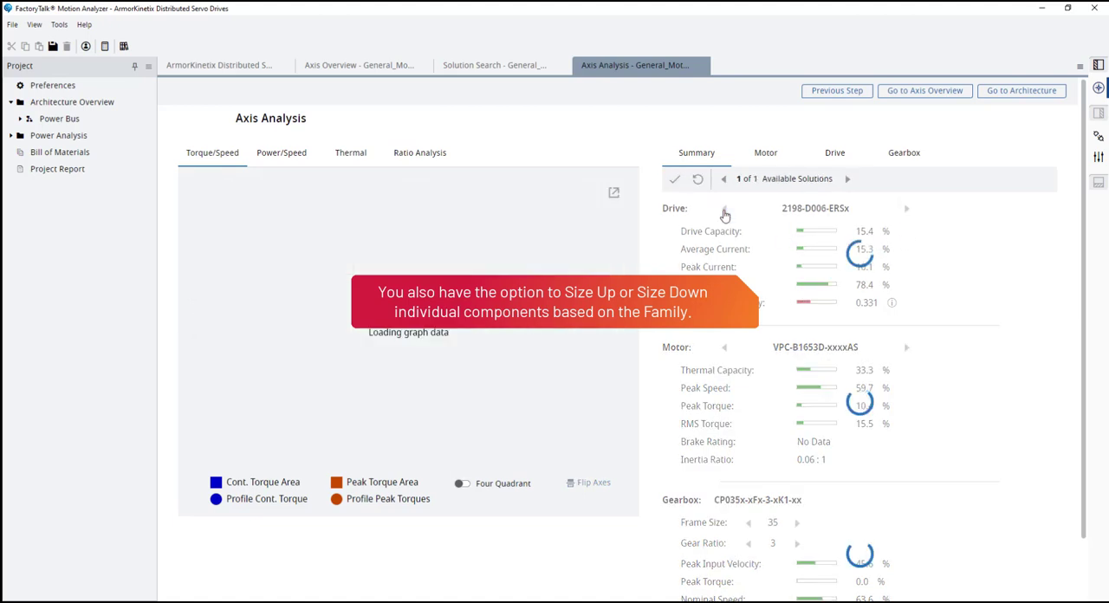
pyautogui.click(906, 348)
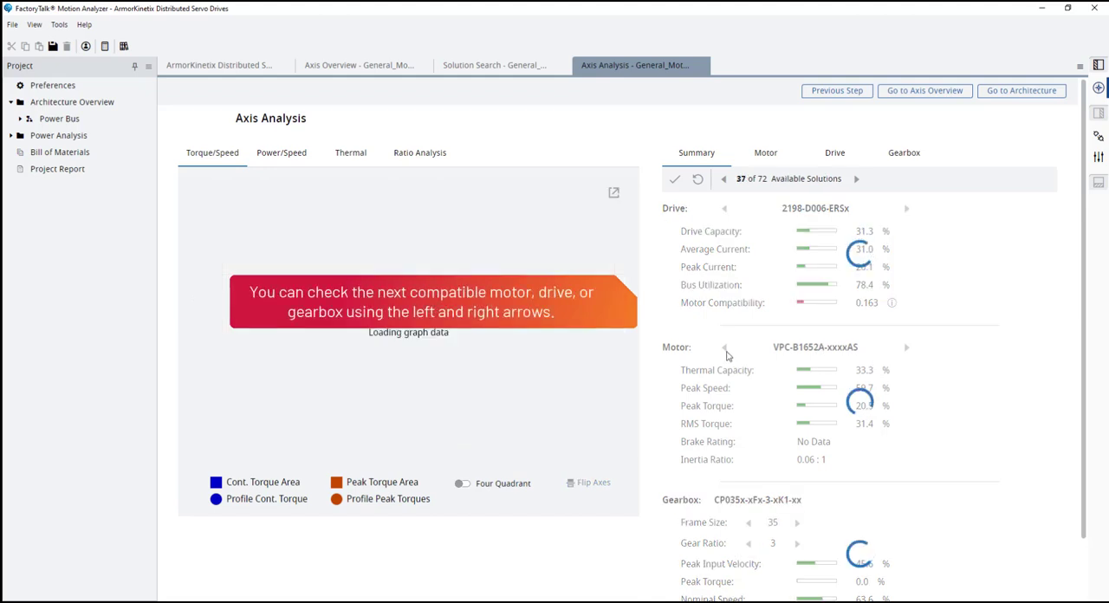
pyautogui.click(725, 350)
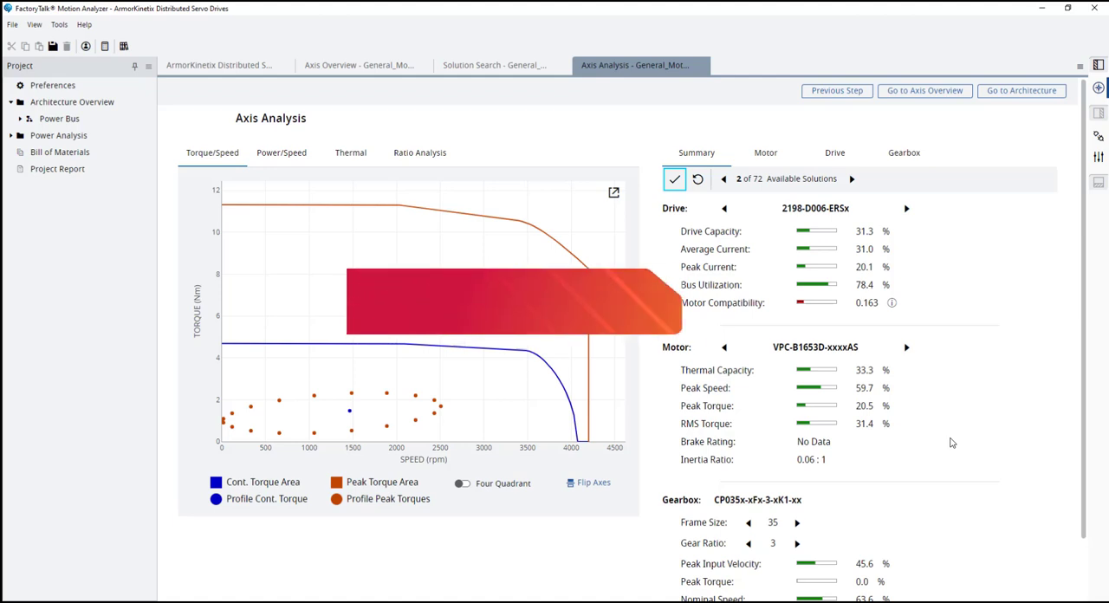
# - Size only the drive up to 2198-D012-ERSx and review the available solutions and the component values
pyautogui.click(906, 208)
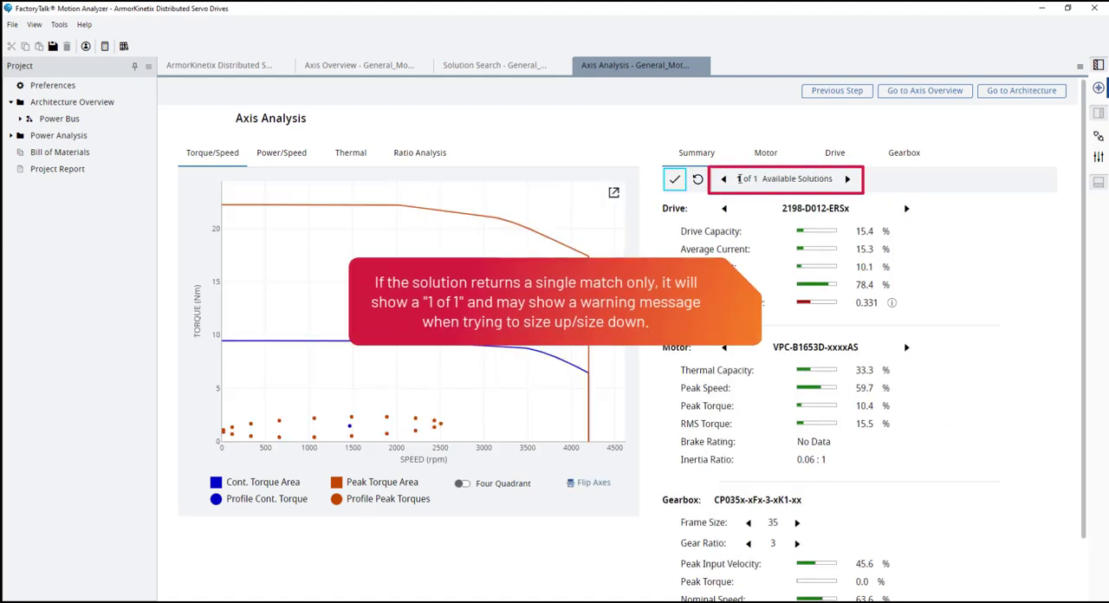
pyautogui.moveTo(737, 182); pyautogui.dragTo(762, 184)
pyautogui.click(941, 231)
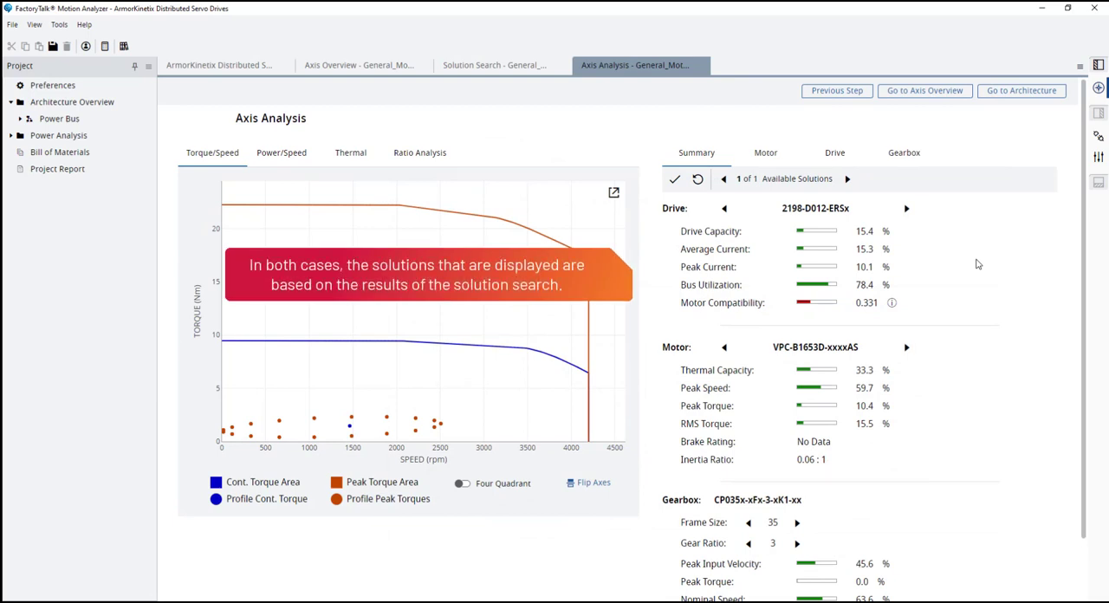
pyautogui.scroll(-1, 977, 264)
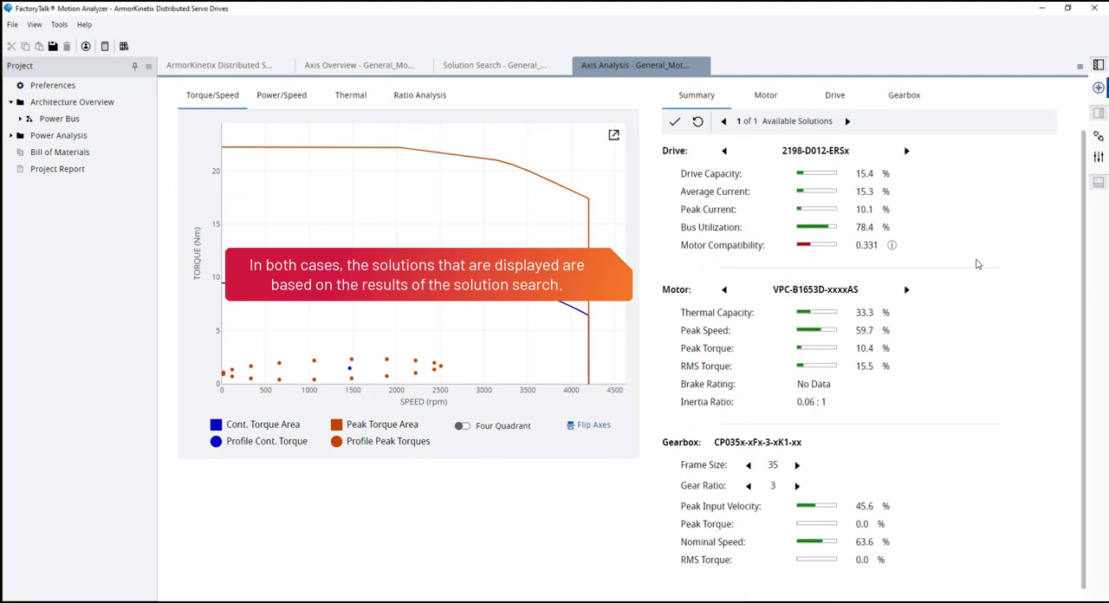
pyautogui.scroll(1, 977, 264)
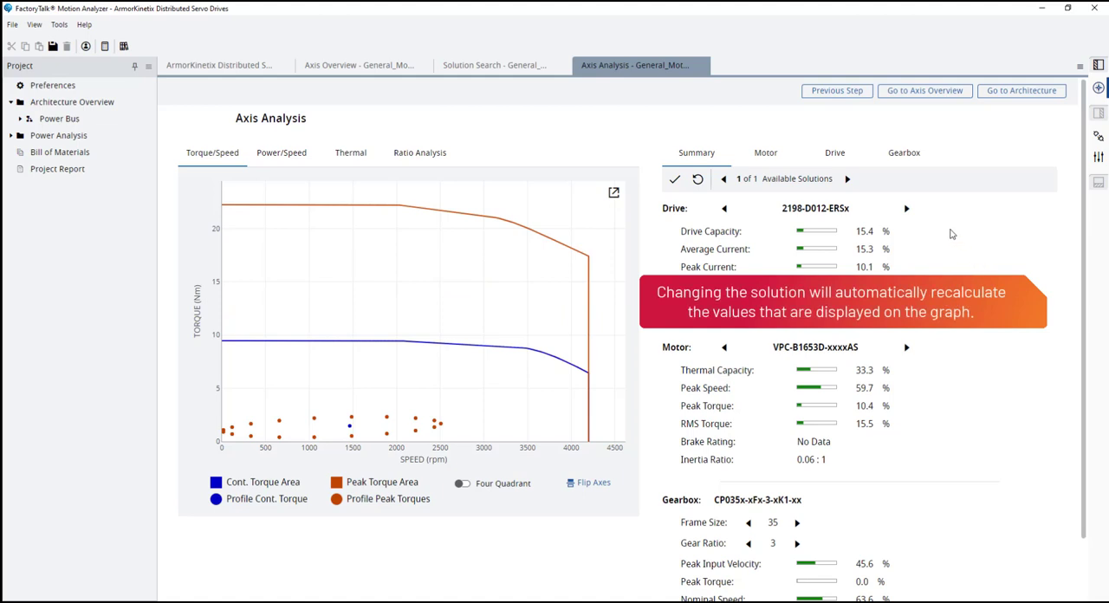
# - Size the drive up three models to 2198-D057-ERSx and apply this combination as the default solution
pyautogui.click(906, 210)
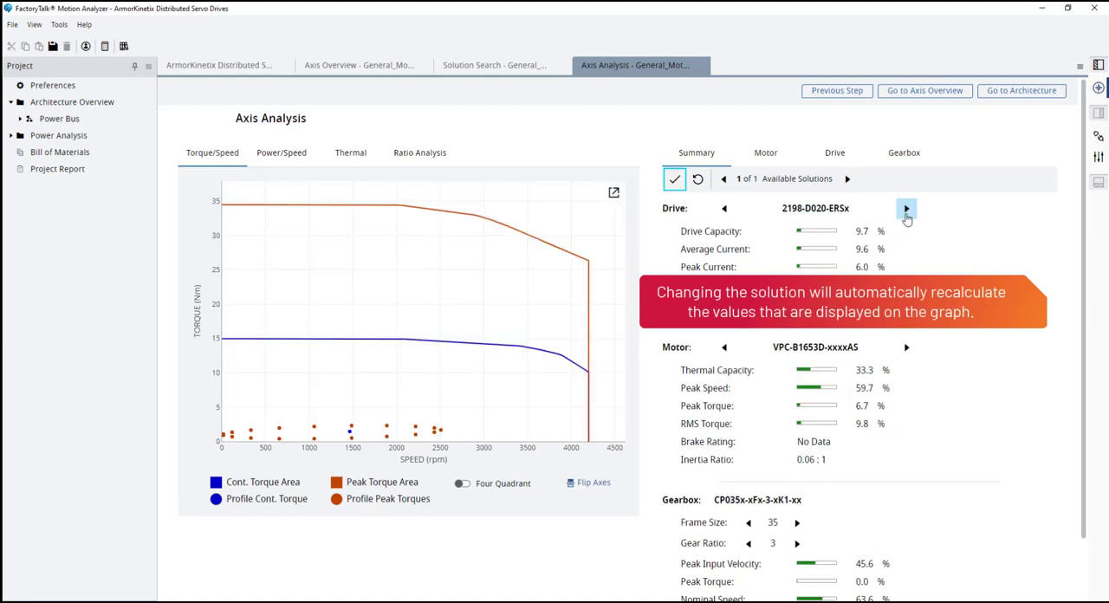
pyautogui.click(906, 209)
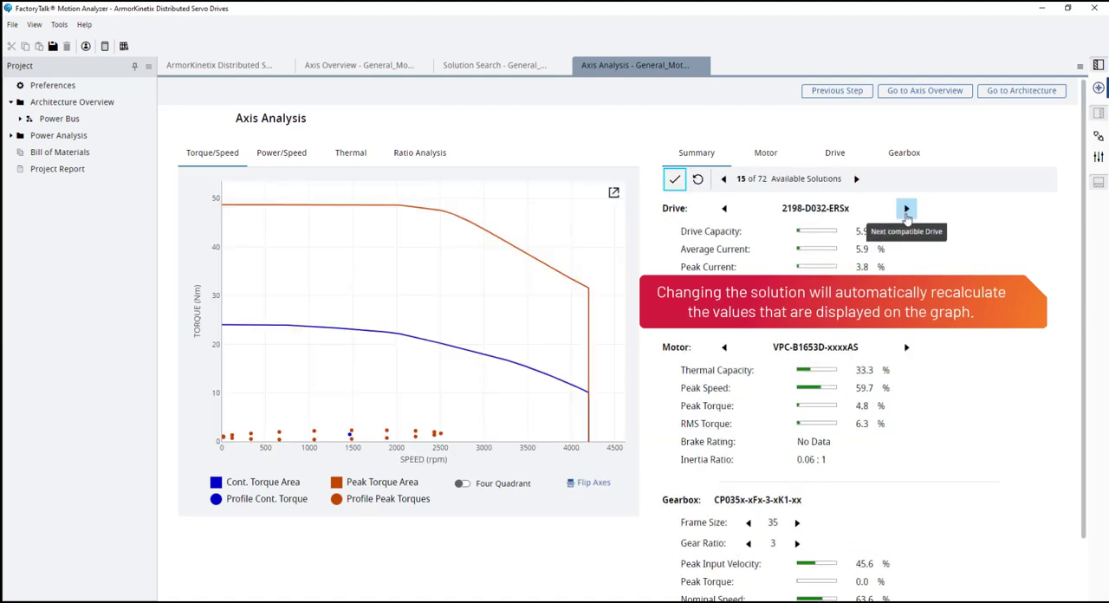
pyautogui.click(906, 209)
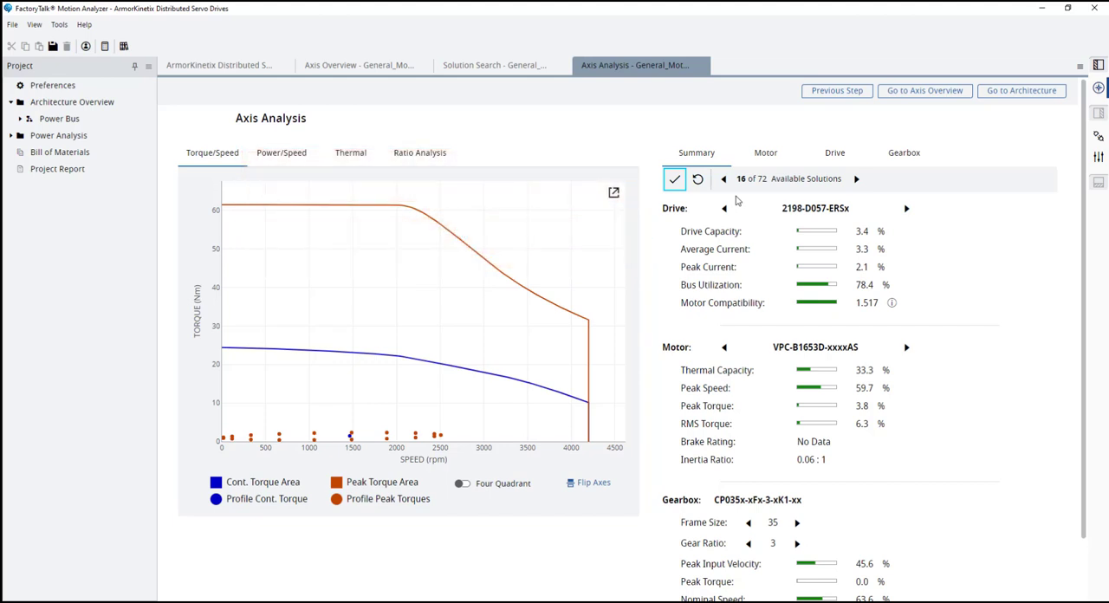
pyautogui.click(673, 184)
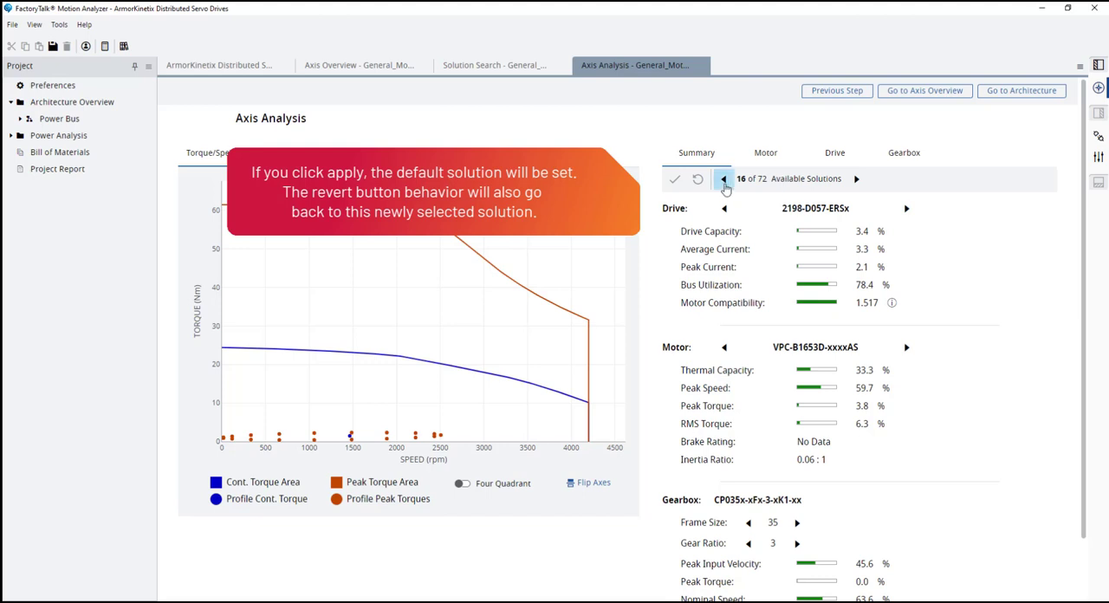
# - Size the combination down to solution 14 of 72 and revert to the applied solution
pyautogui.click(723, 180)
pyautogui.click(724, 179)
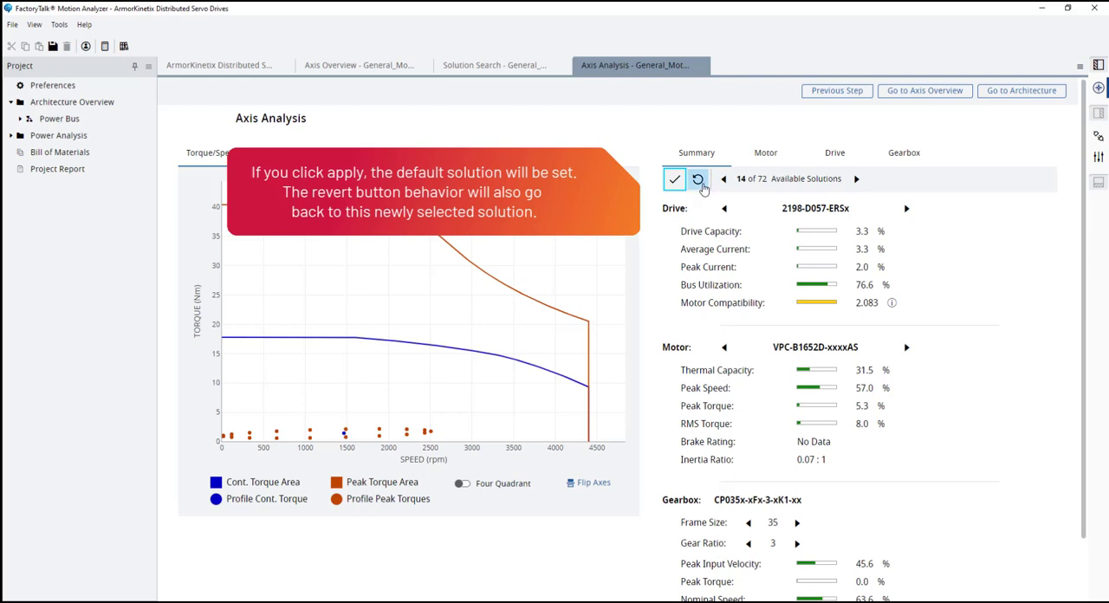
pyautogui.click(698, 179)
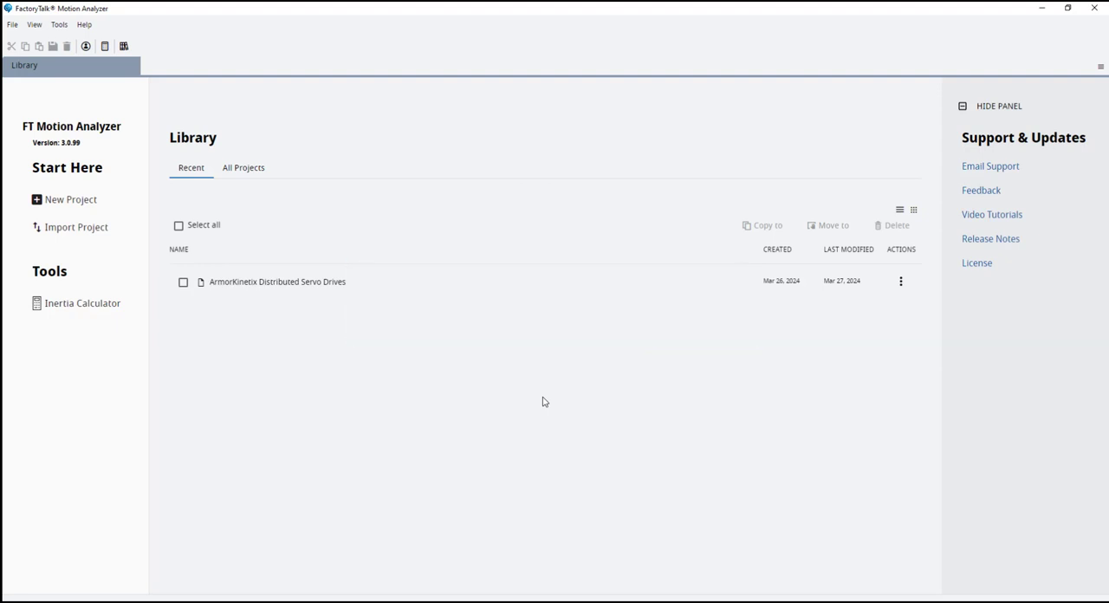
pyautogui.click(84, 24)
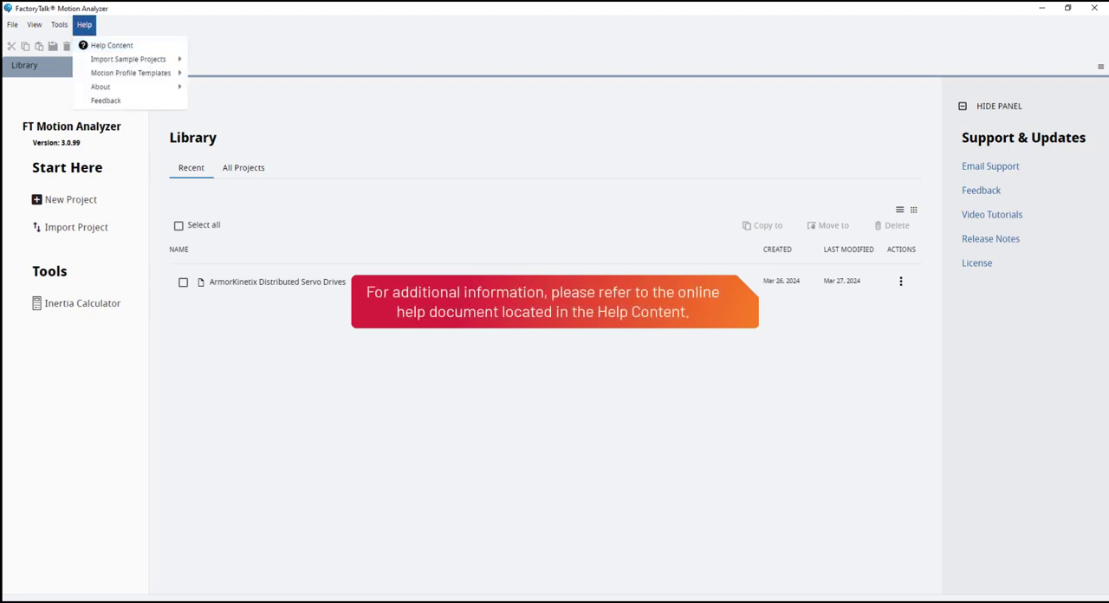
pyautogui.click(551, 397)
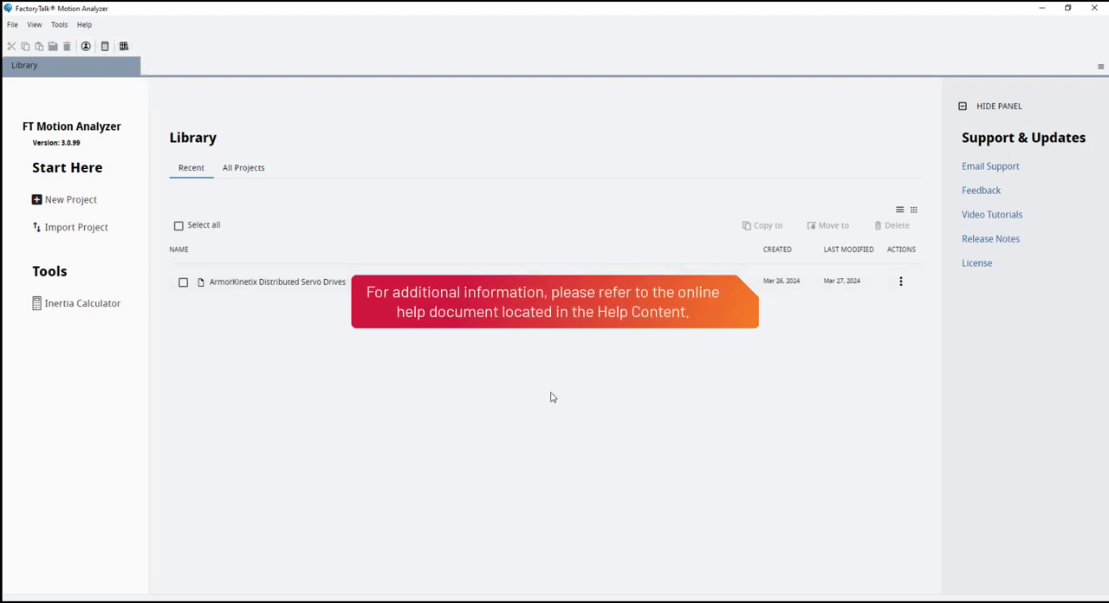